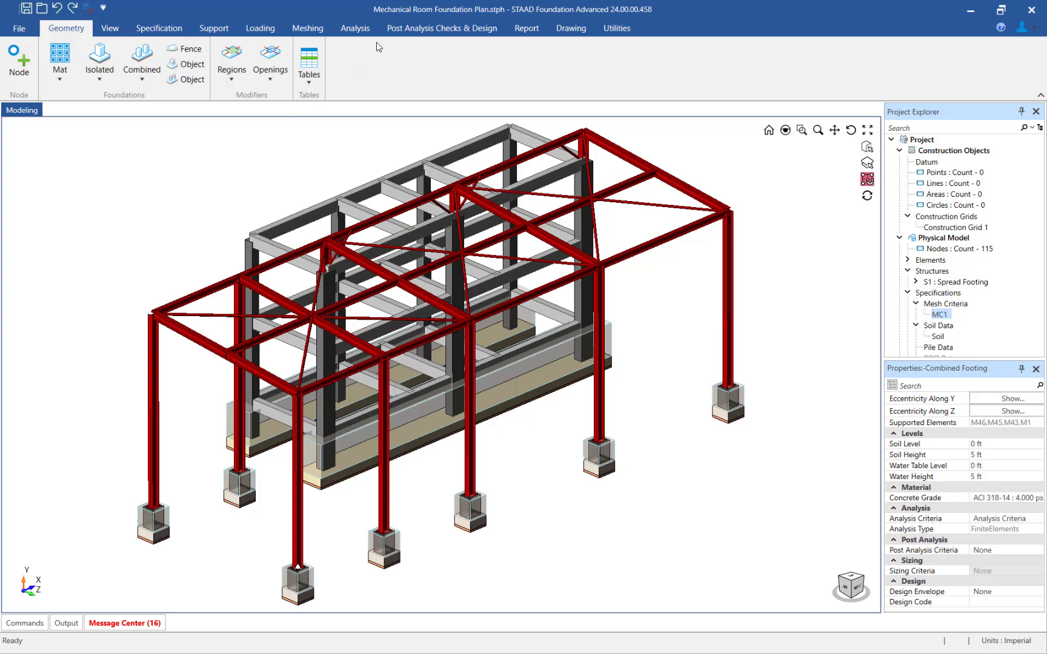
# - Create a post analysis check criteria named "Post Analysis" based on the existing Analysis Criteria
pyautogui.click(391, 32)
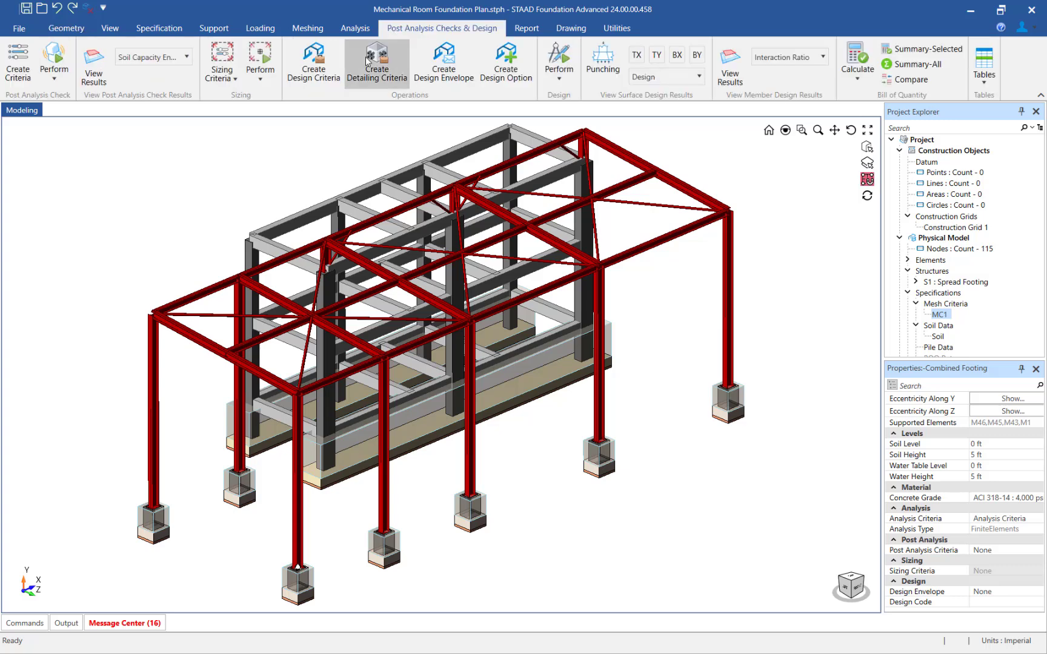
pyautogui.click(23, 78)
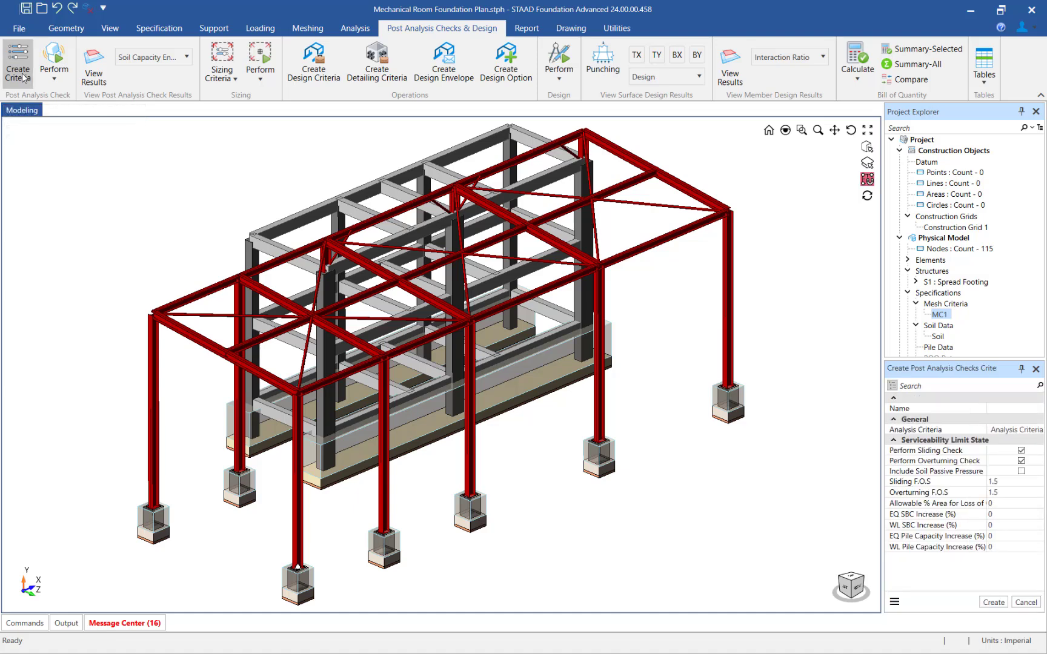
pyautogui.click(1011, 407)
pyautogui.write('P')
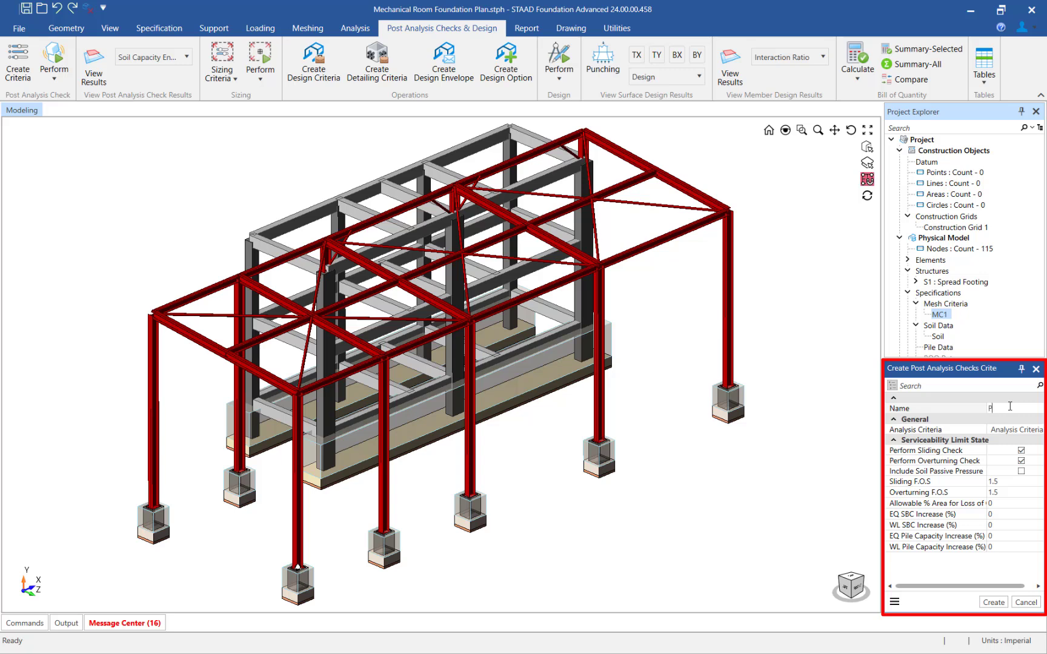
pyautogui.write('ost Analysis')
pyautogui.click(1009, 430)
pyautogui.click(989, 603)
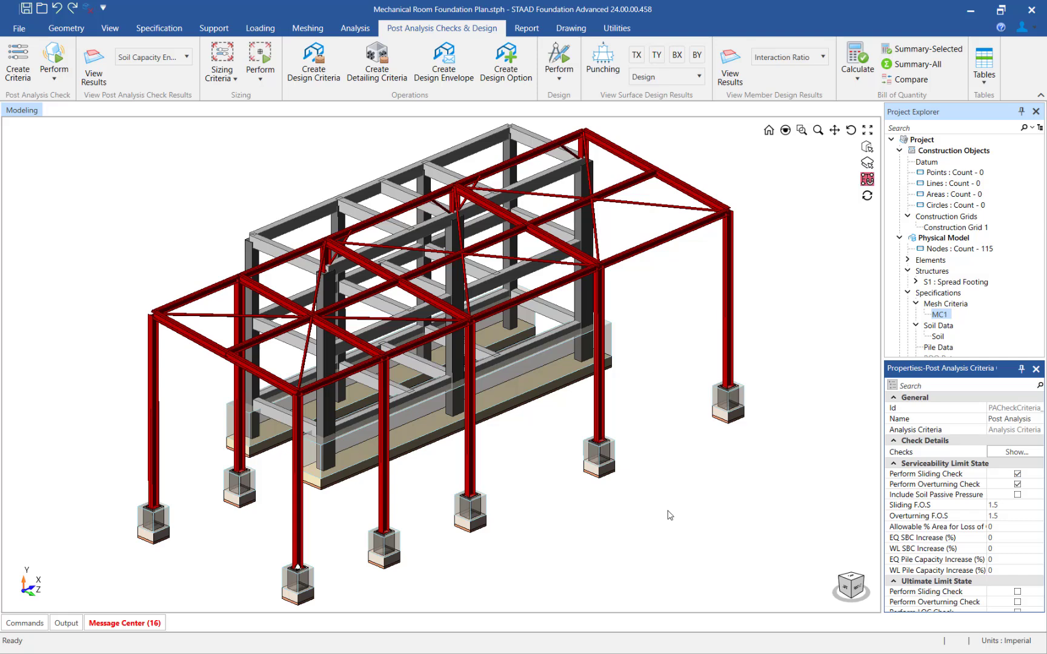
# - Select all isolated footings and assign them the "Post Analysis" post analysis criteria, clearing the selection when done
pyautogui.click(106, 31)
pyautogui.click(206, 49)
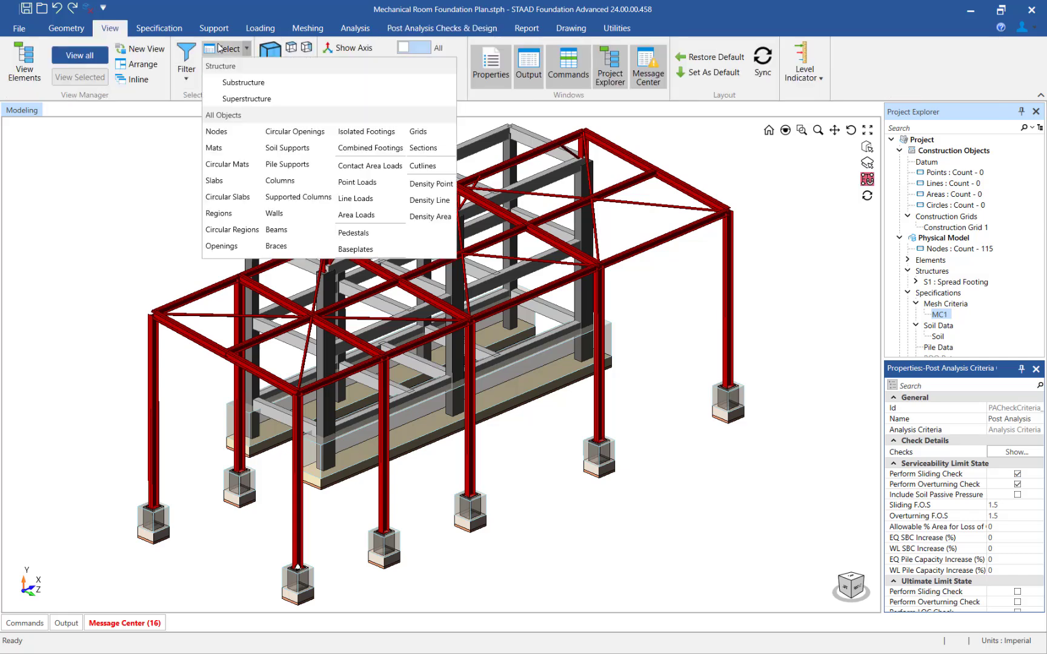
pyautogui.click(362, 132)
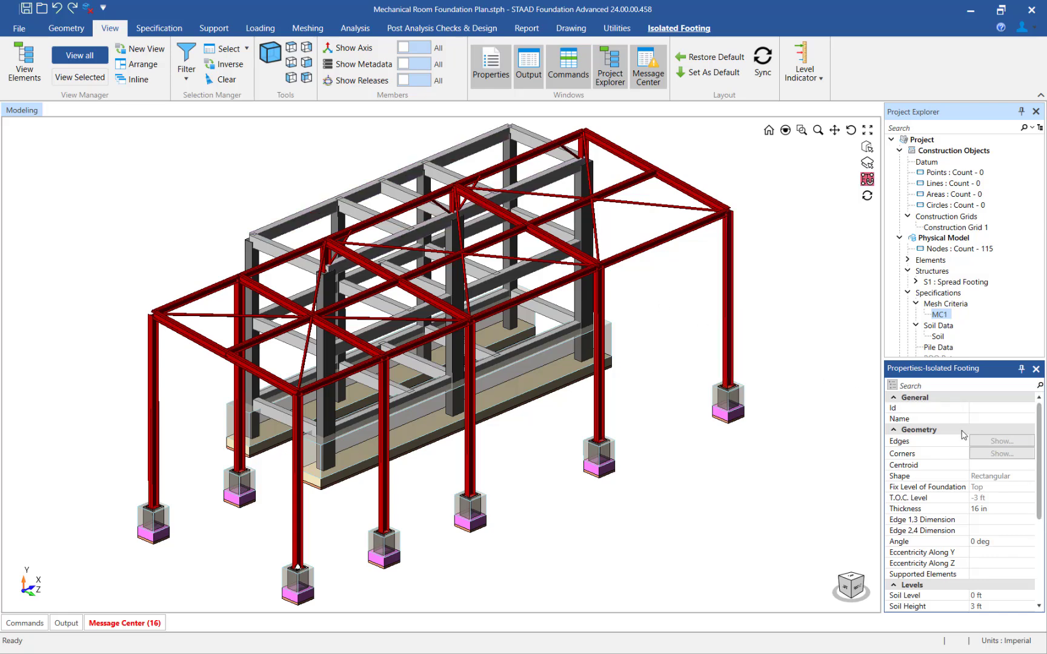
pyautogui.scroll(-3, 963, 434)
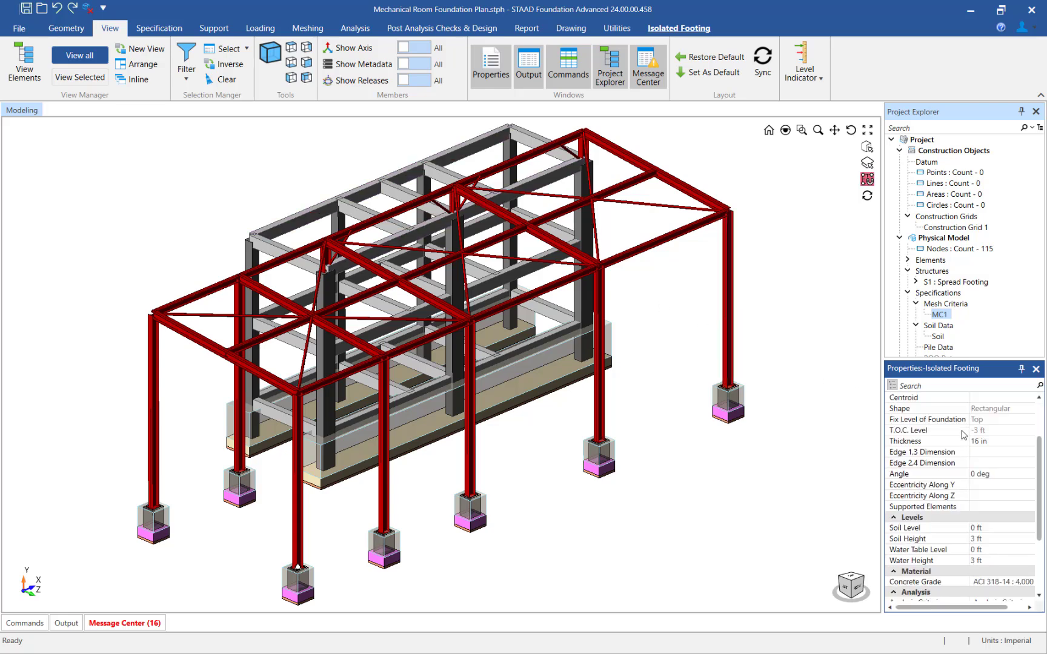
pyautogui.scroll(-1, 964, 435)
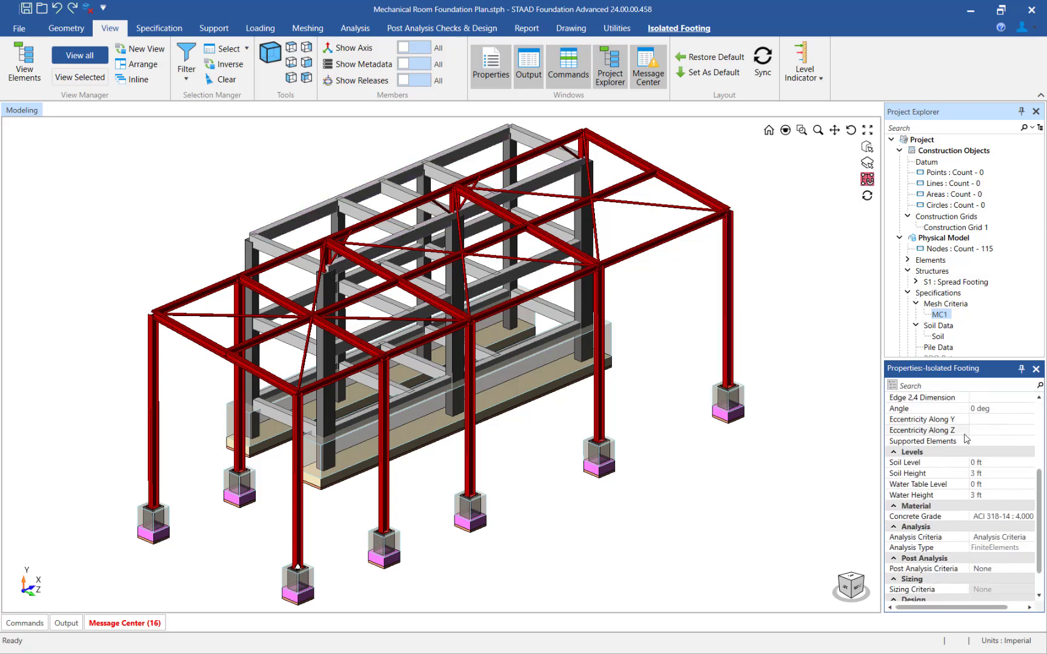
pyautogui.click(992, 569)
pyautogui.click(994, 569)
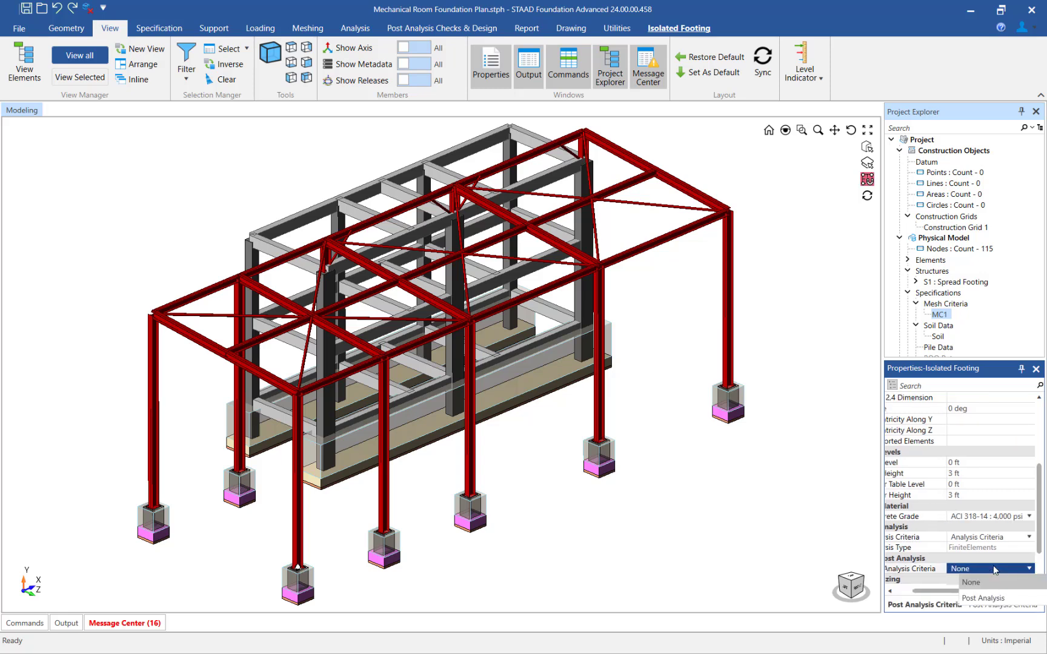
pyautogui.click(997, 598)
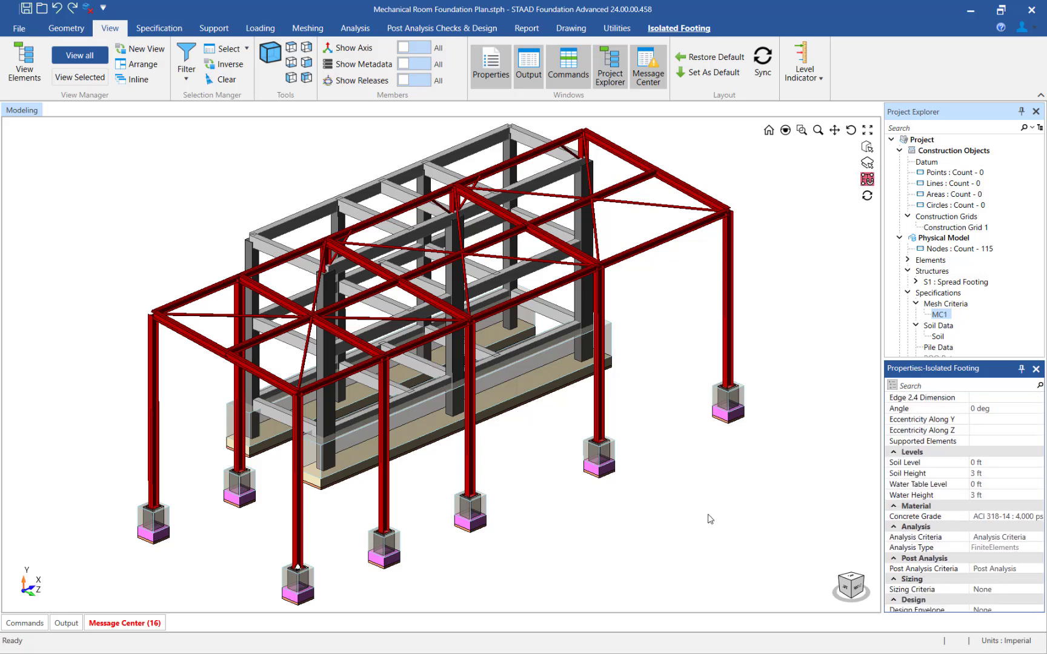
pyautogui.click(667, 510)
# - Assign the "Post Analysis" post analysis criteria to both combined footings, Comb 1 and Comb 2, and clear the selection
pyautogui.click(420, 454)
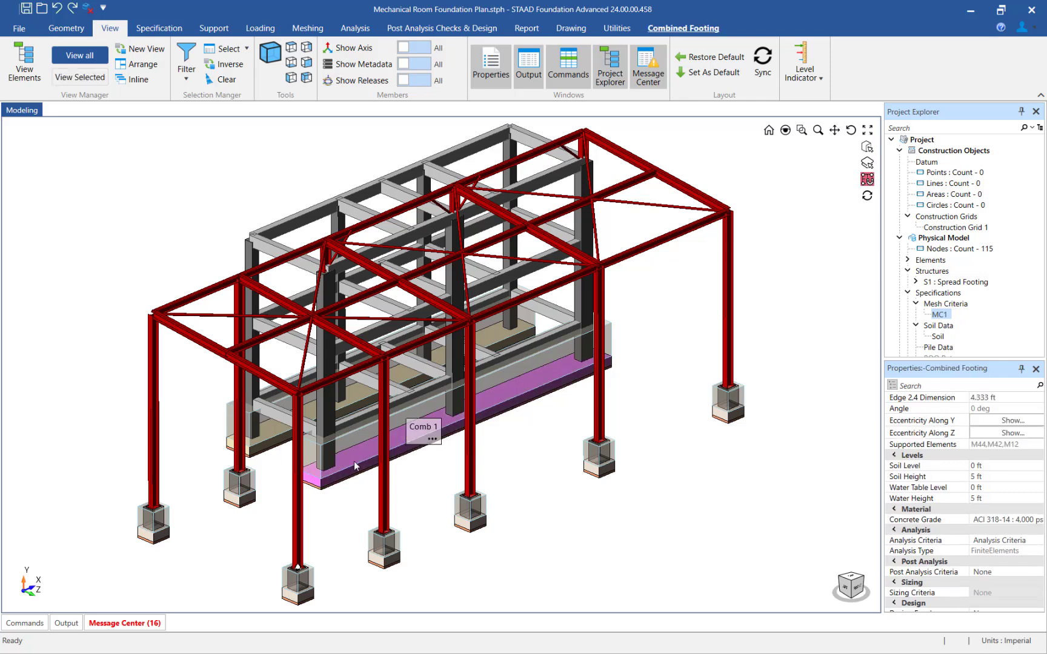
pyautogui.click(257, 455)
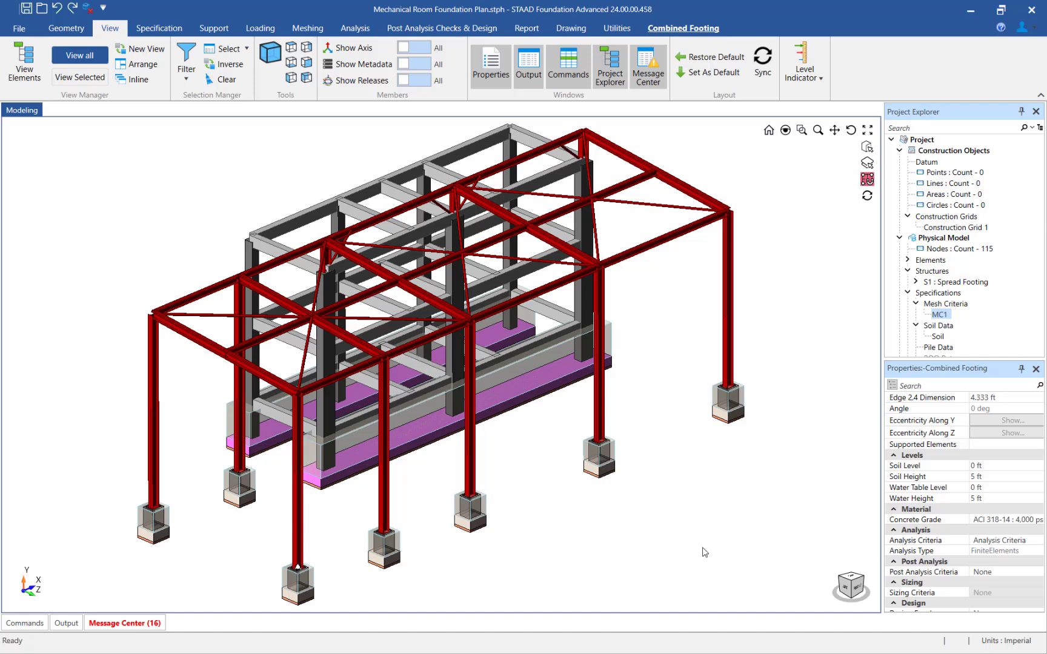
pyautogui.scroll(-3, 1015, 493)
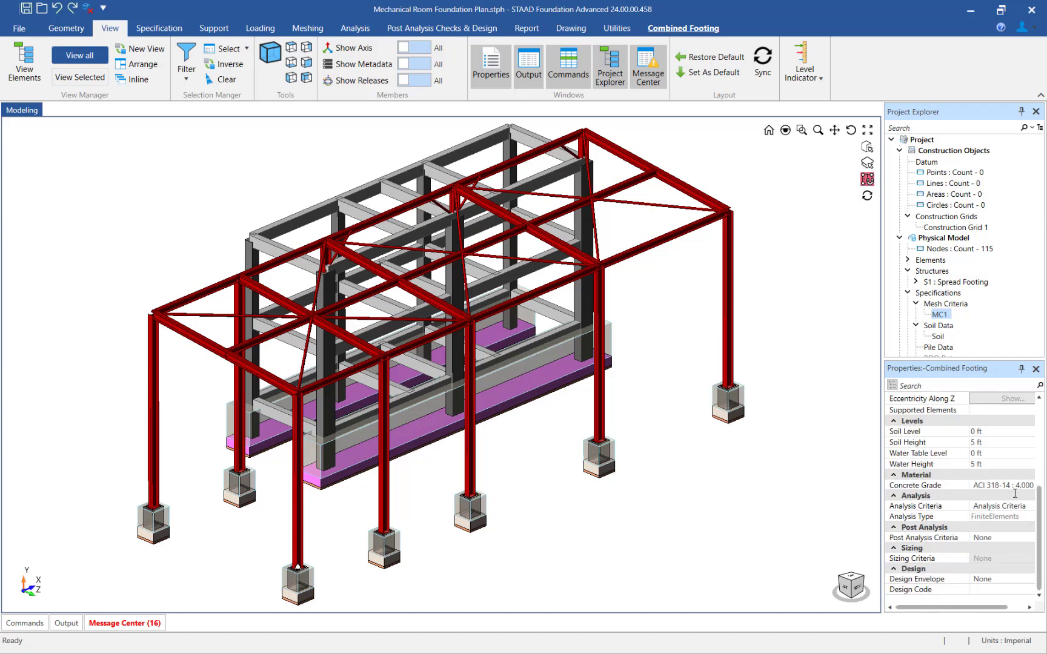
pyautogui.click(996, 538)
pyautogui.click(993, 538)
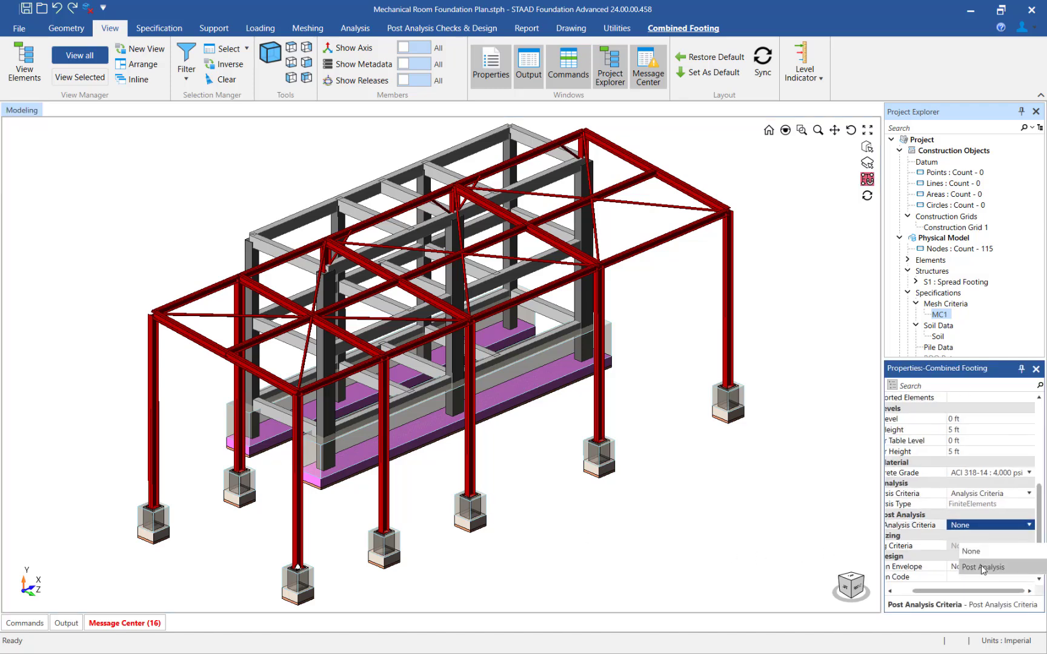
pyautogui.click(981, 566)
pyautogui.click(737, 548)
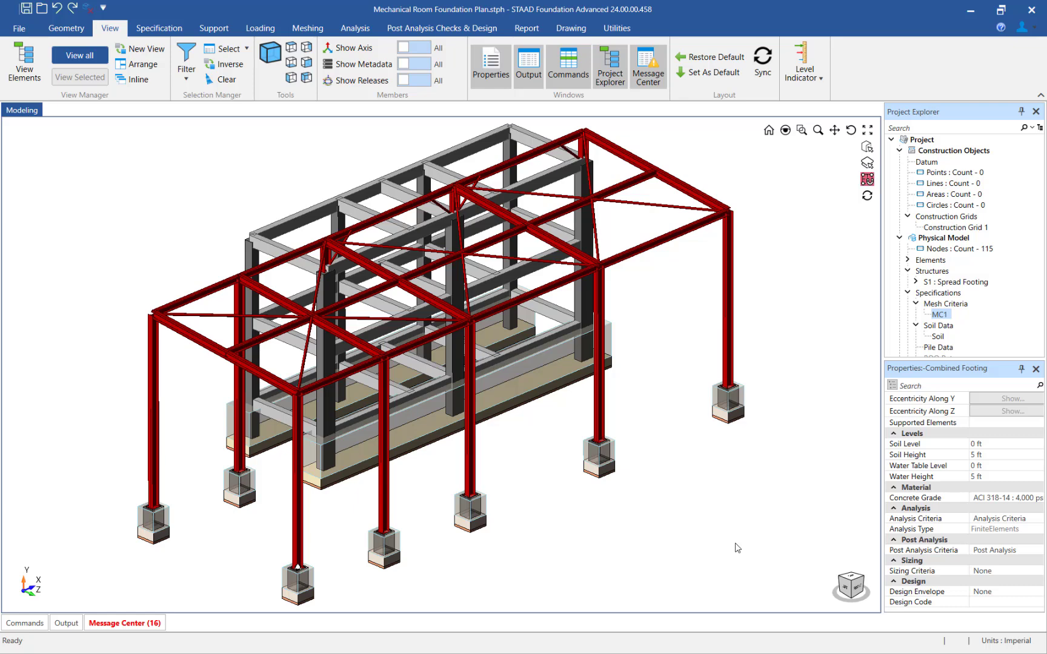
# - Perform the post analysis check on all foundations in the model
pyautogui.click(441, 29)
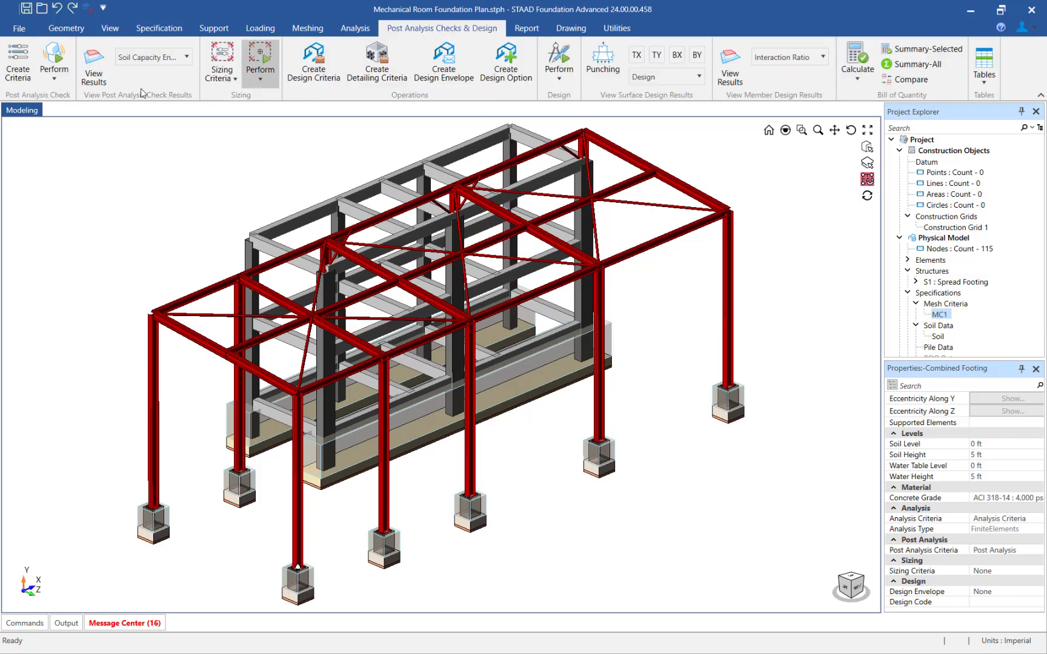
pyautogui.click(54, 76)
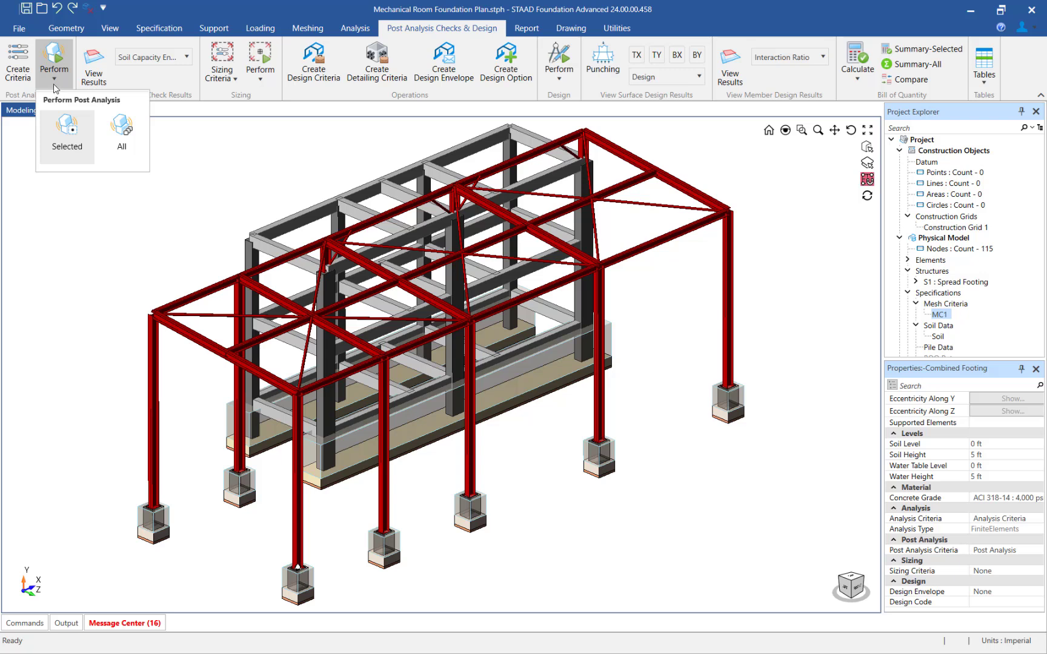
pyautogui.click(130, 143)
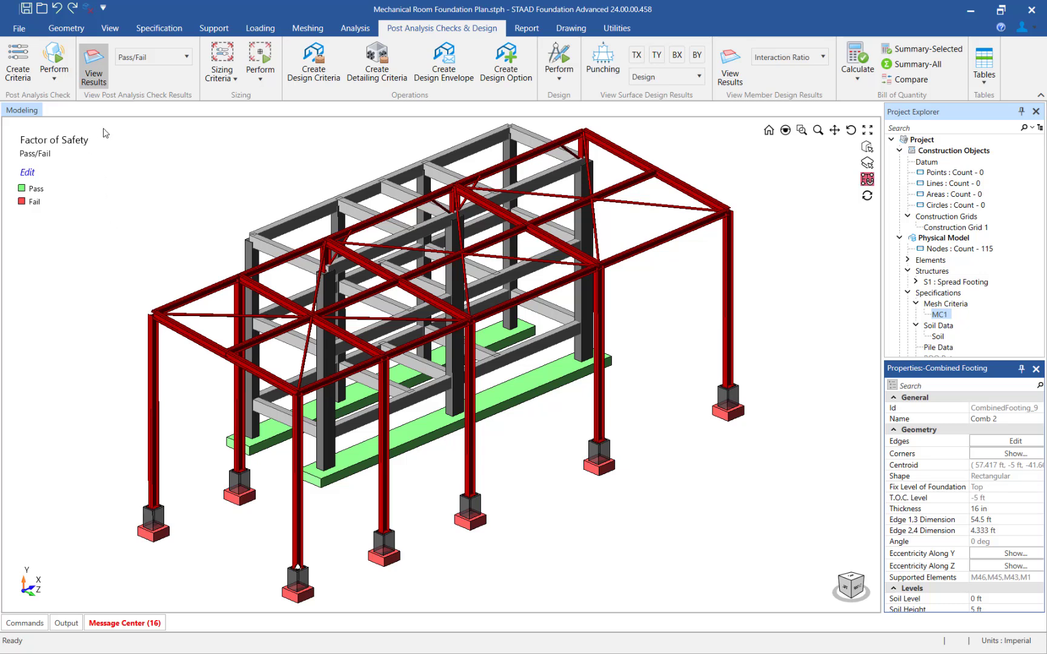
# - Select all the isolated footings in the model
pyautogui.click(111, 28)
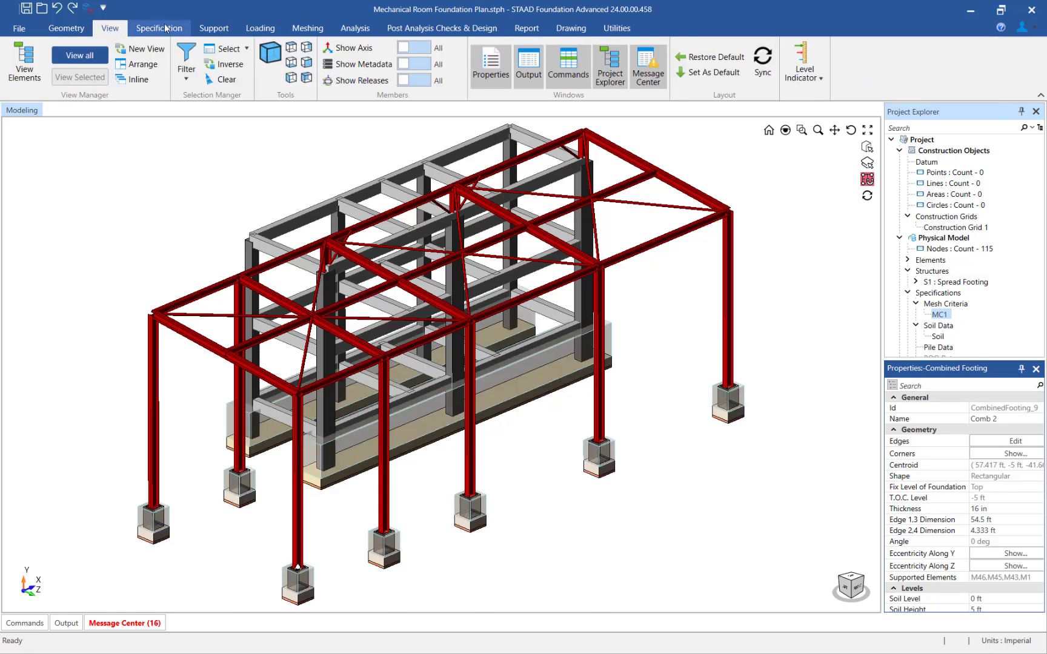
pyautogui.click(231, 49)
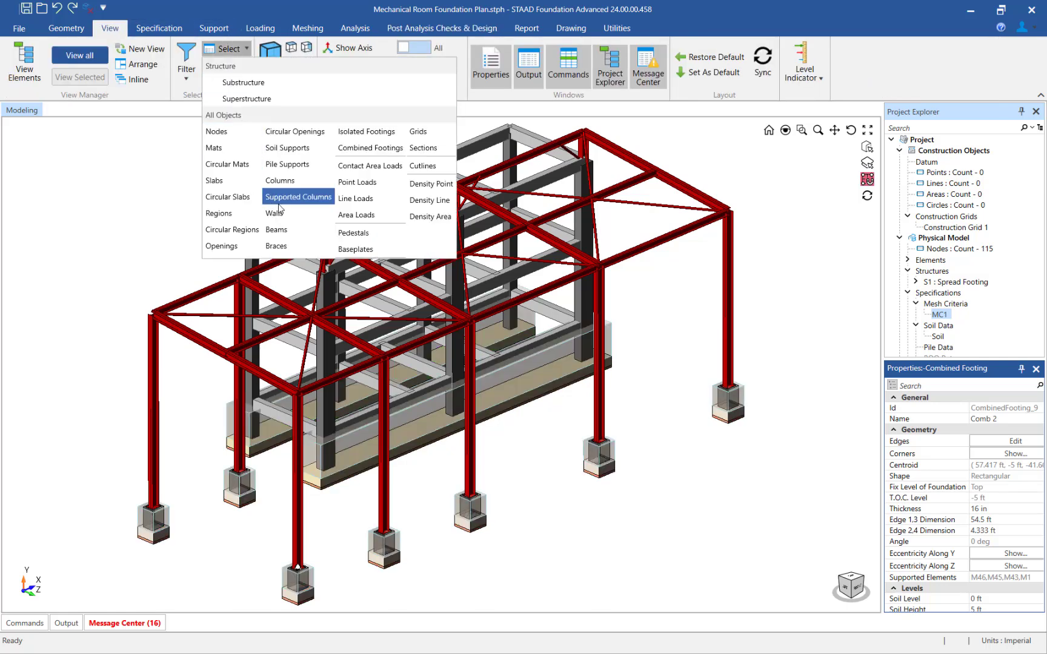
pyautogui.click(361, 132)
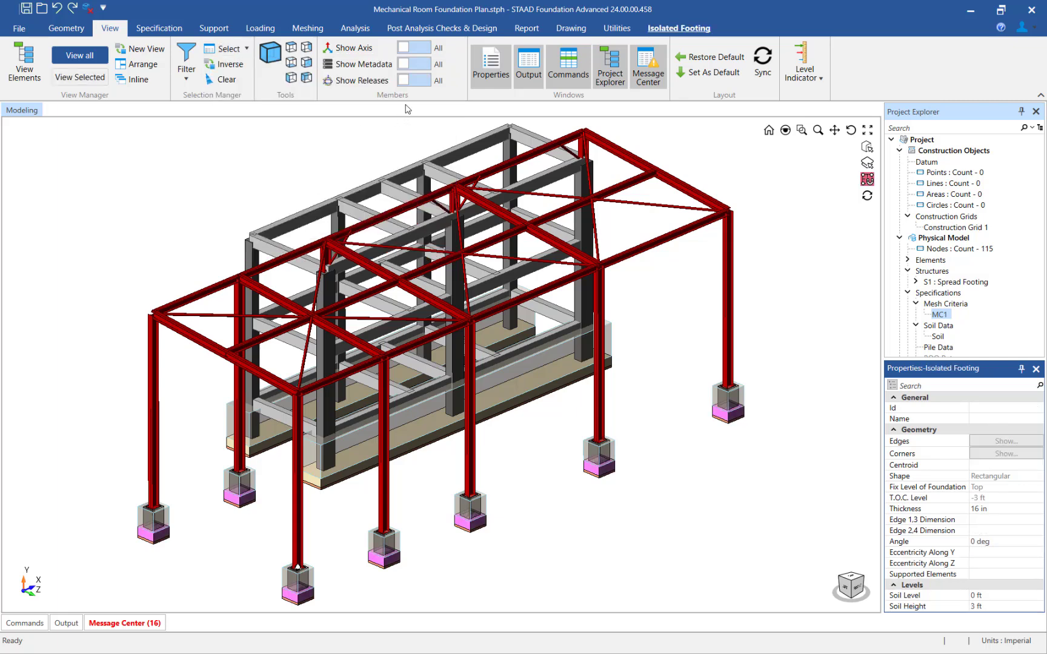
# - Create a foundation sizing criteria named "Sizing Criteria" with the size option set to Calculate
pyautogui.click(427, 29)
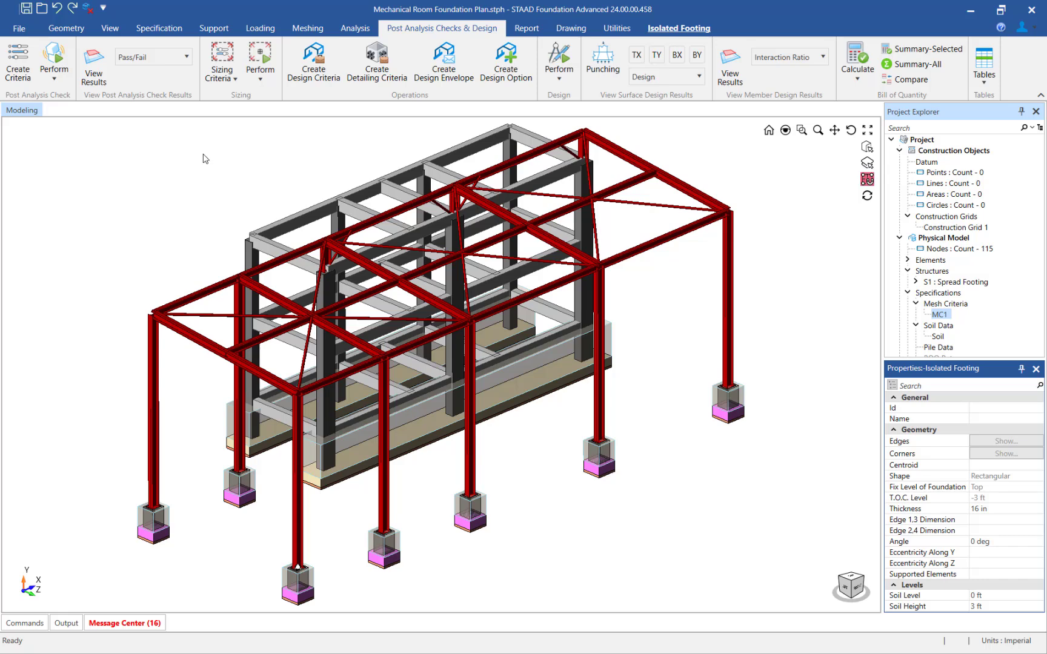
pyautogui.click(221, 76)
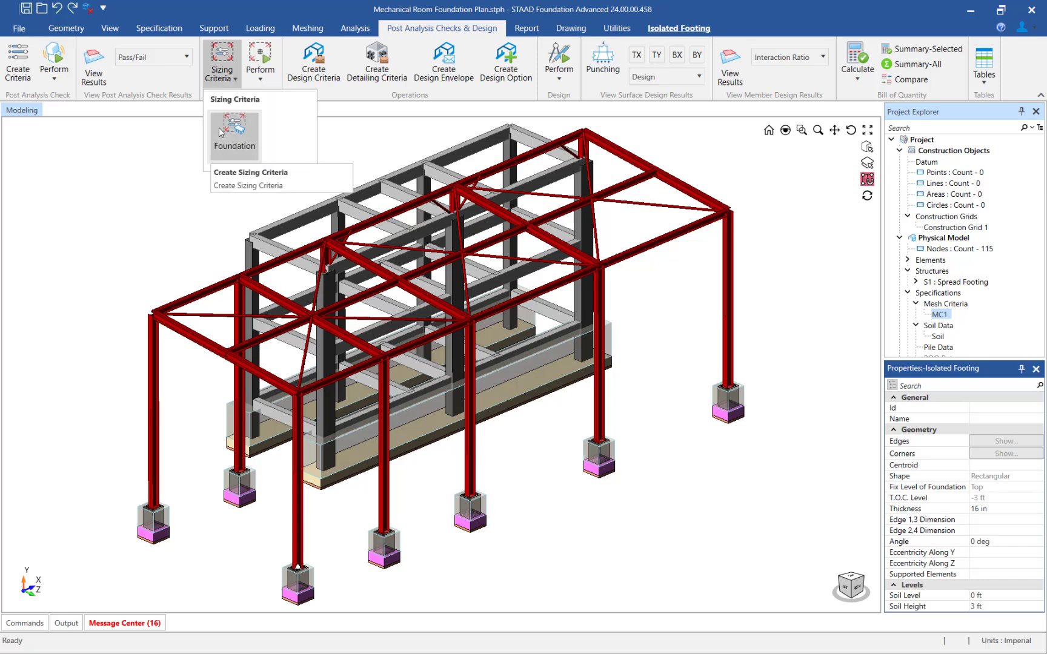
pyautogui.click(234, 135)
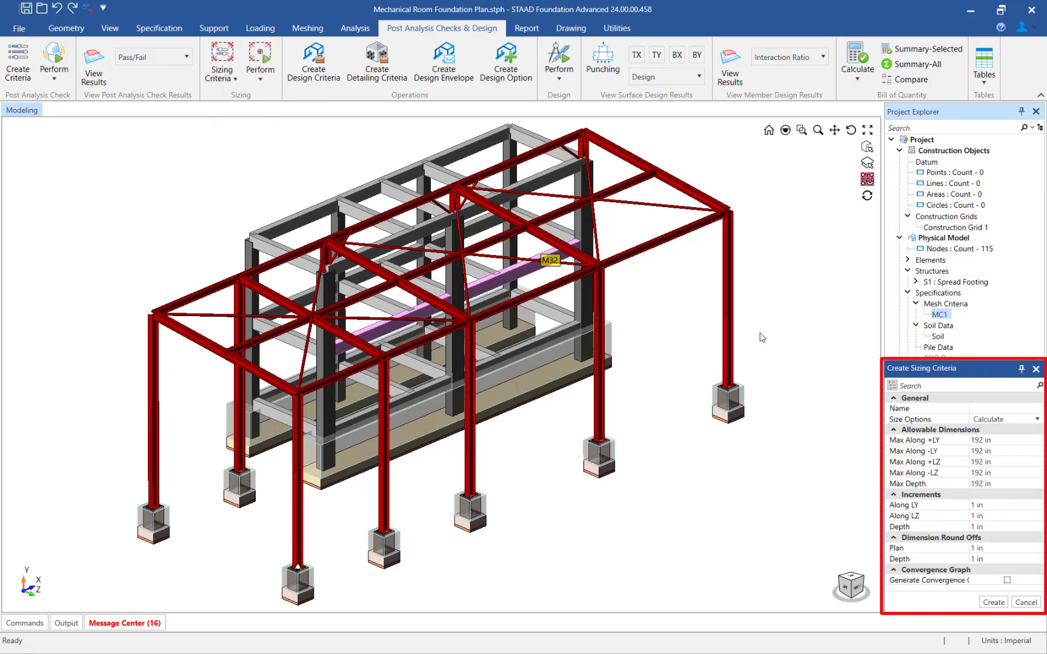
pyautogui.click(1000, 410)
pyautogui.write('S')
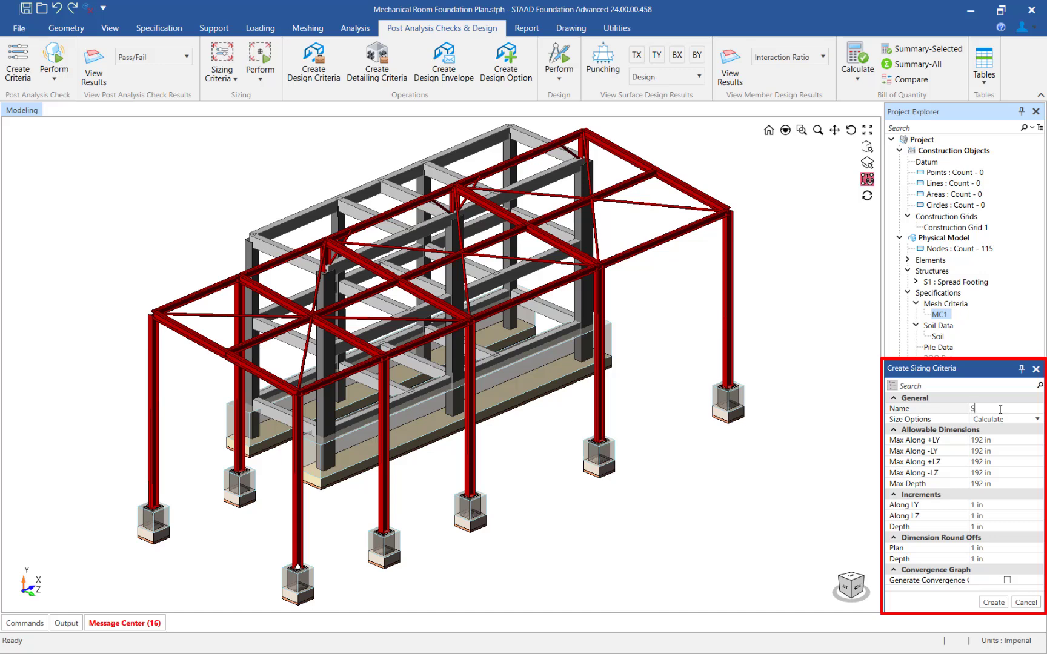
pyautogui.write('izing Criteria')
pyautogui.click(1010, 419)
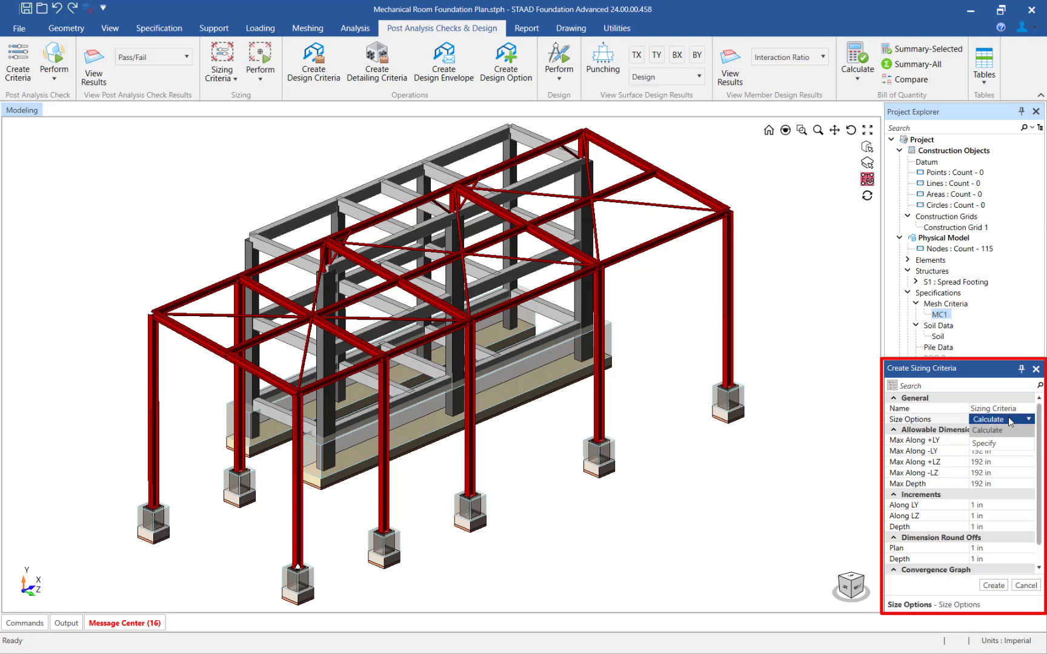
pyautogui.click(1009, 430)
pyautogui.click(993, 585)
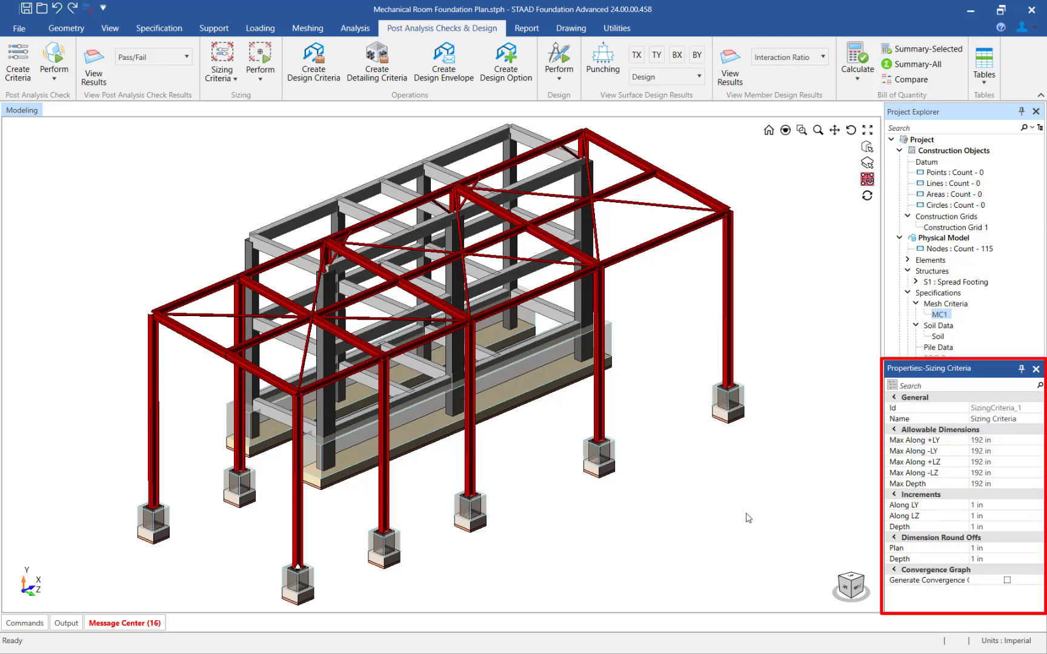
# - Select all isolated footings and assign "Sizing Criteria" as their sizing criteria
pyautogui.click(110, 28)
pyautogui.click(245, 49)
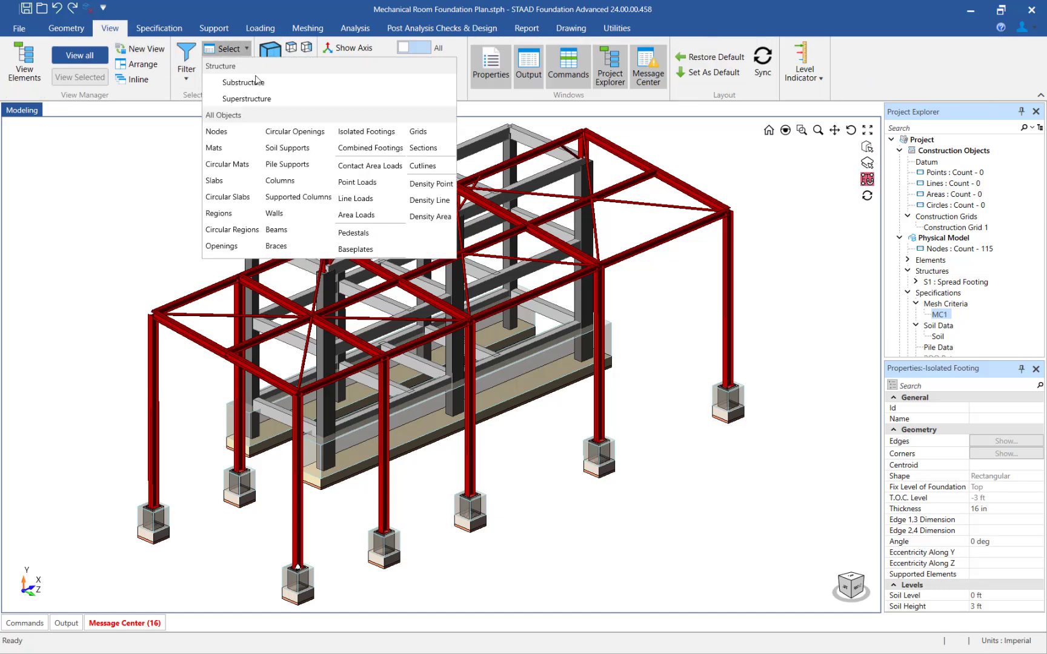
pyautogui.click(349, 133)
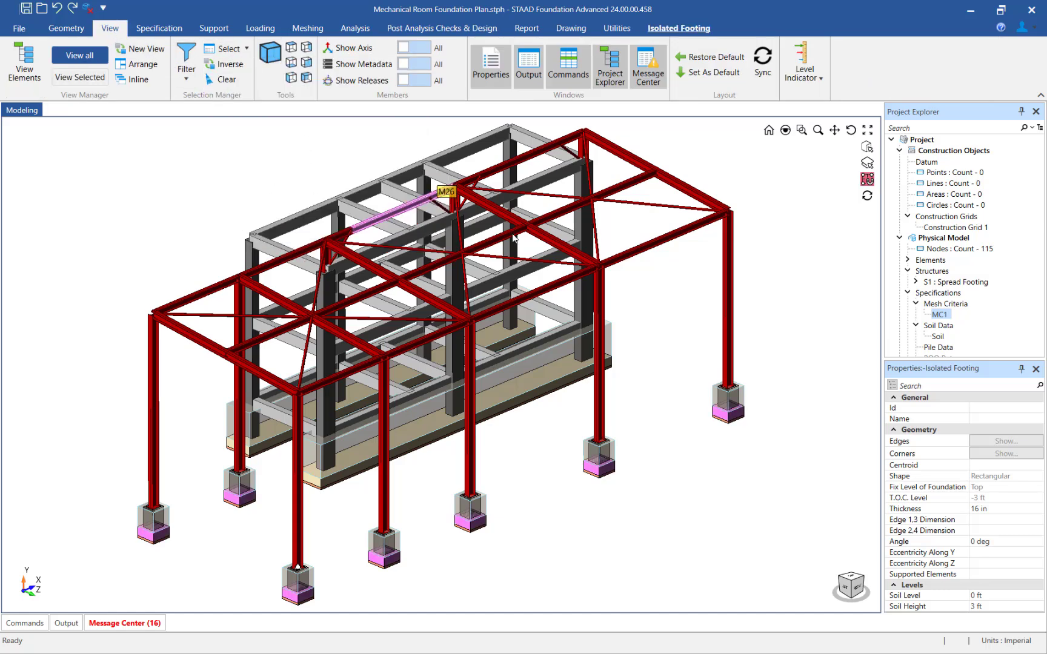
pyautogui.scroll(-5, 944, 459)
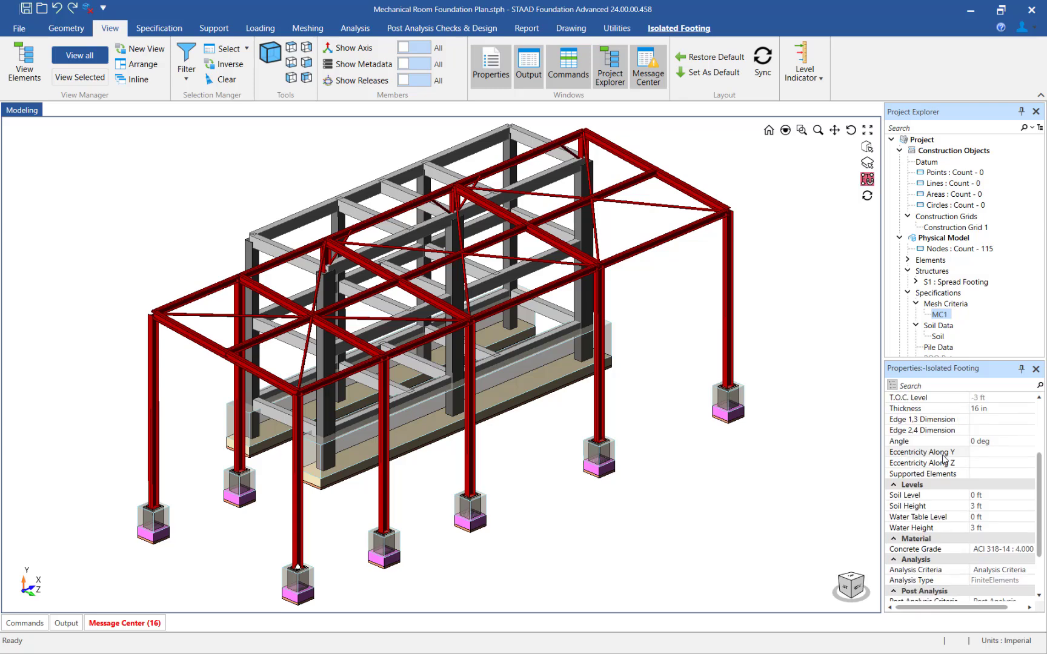
pyautogui.click(1000, 557)
pyautogui.click(1000, 558)
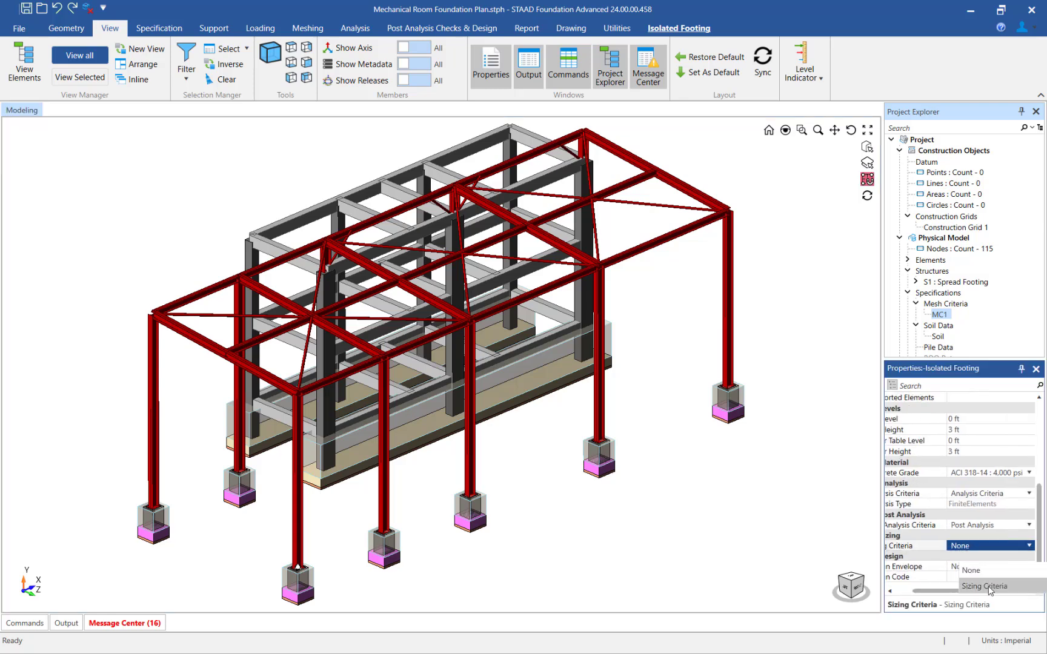
pyautogui.click(988, 589)
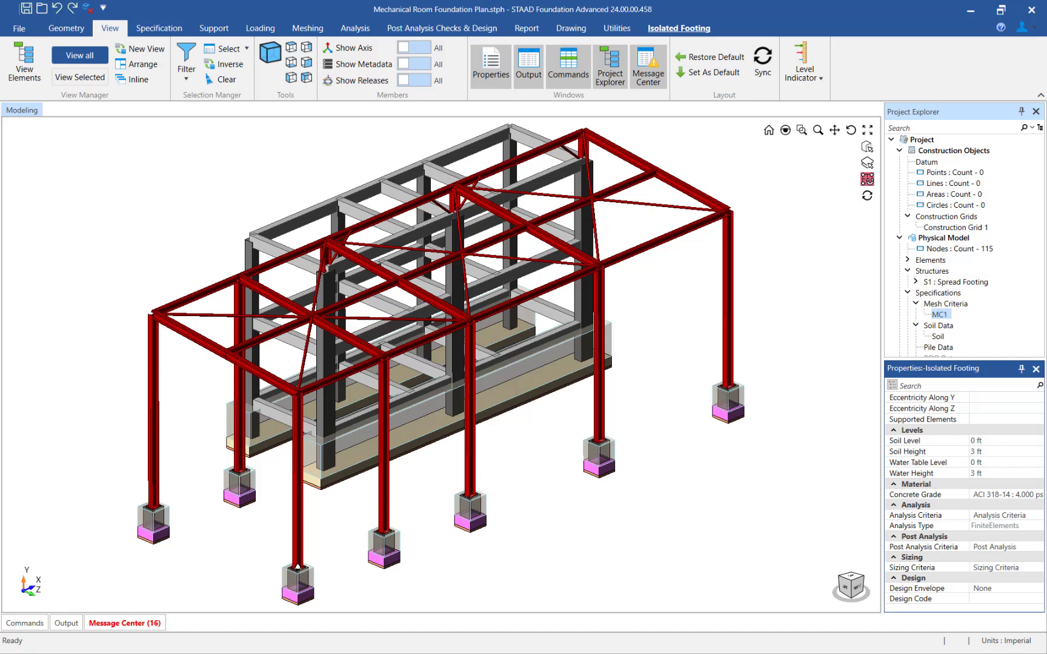
# - Perform the sizing check on only the selected isolated footings
pyautogui.click(451, 30)
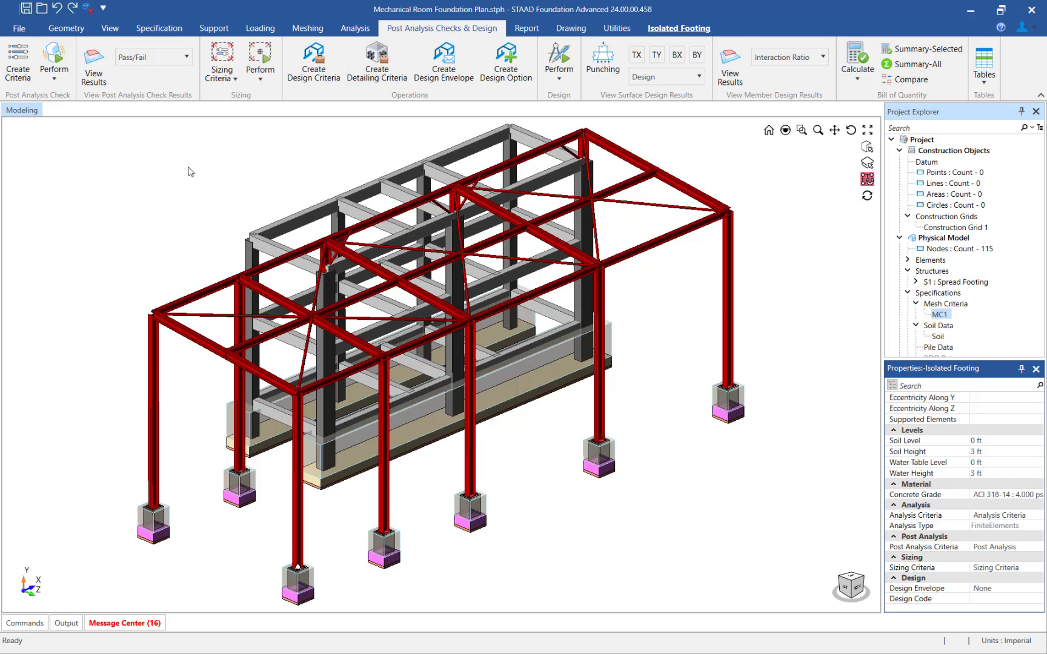
pyautogui.click(260, 71)
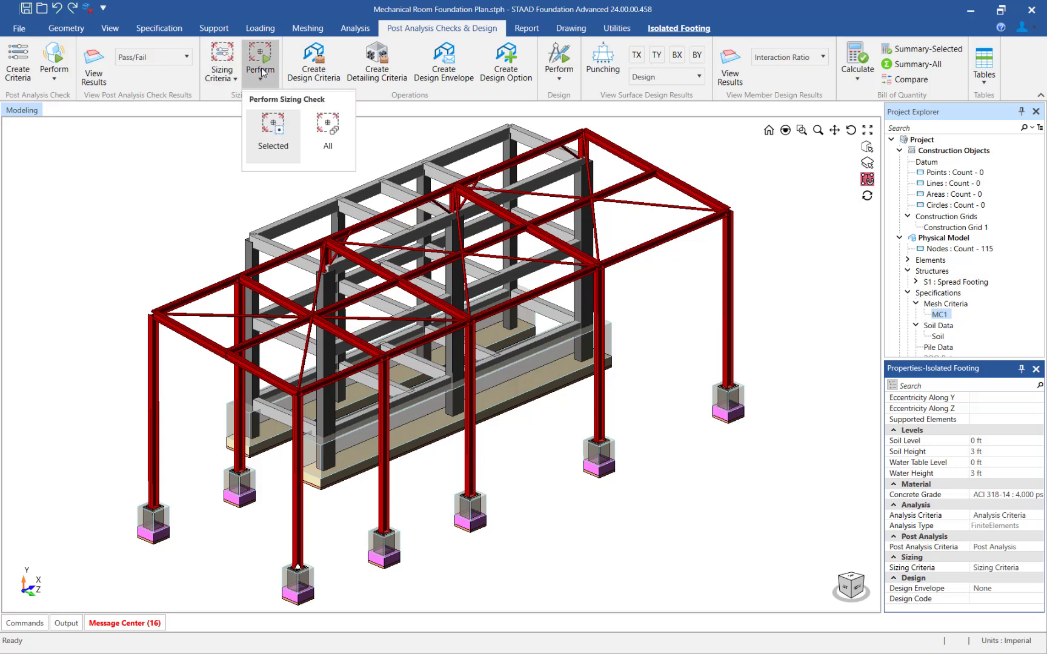
pyautogui.click(263, 133)
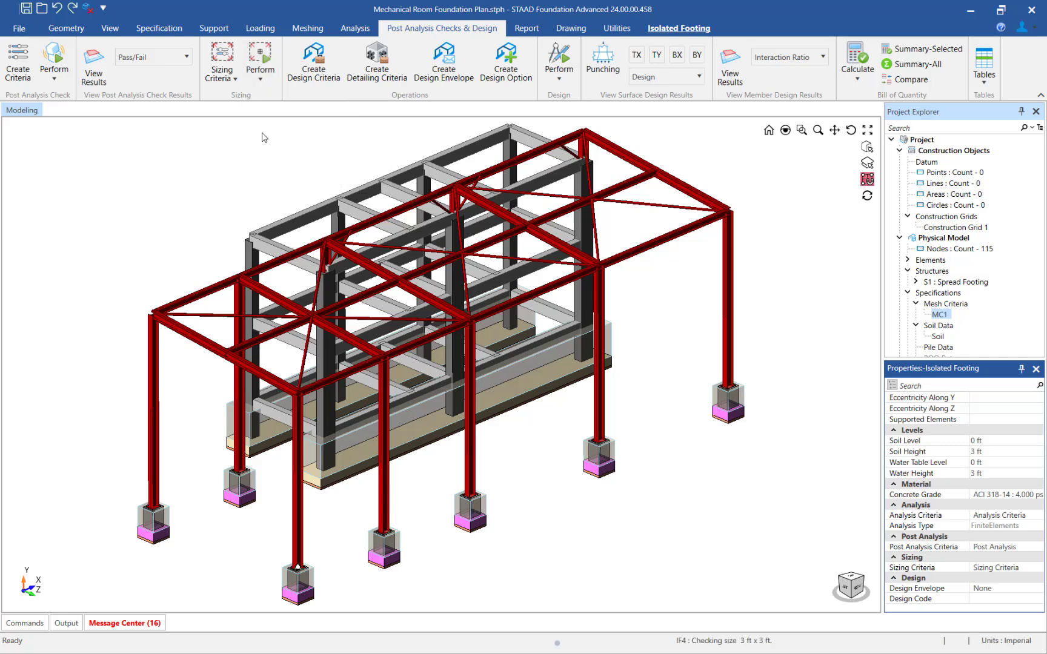